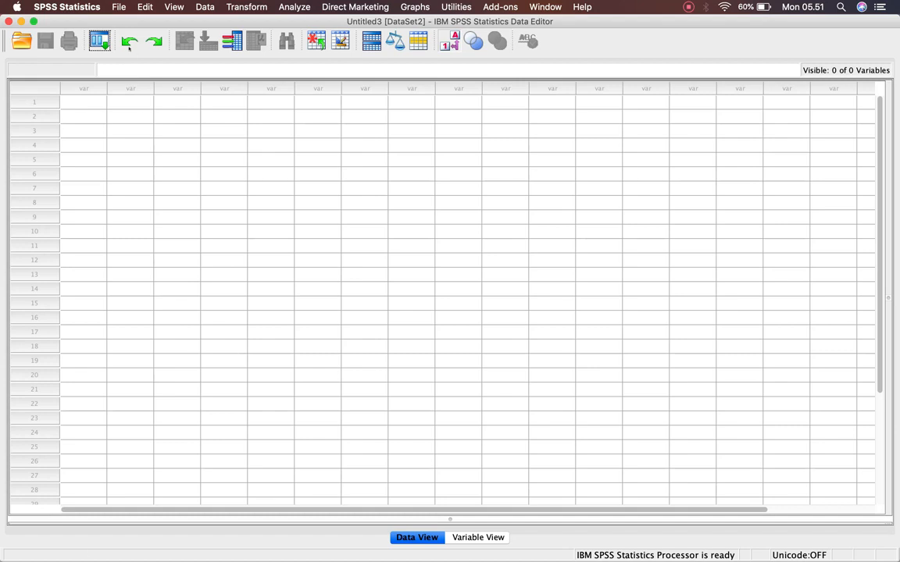
Step: Import Sheet1 of the Excel file 04. One Way Anova.xlsx from Downloads, reading variable names from the first row
click(118, 7)
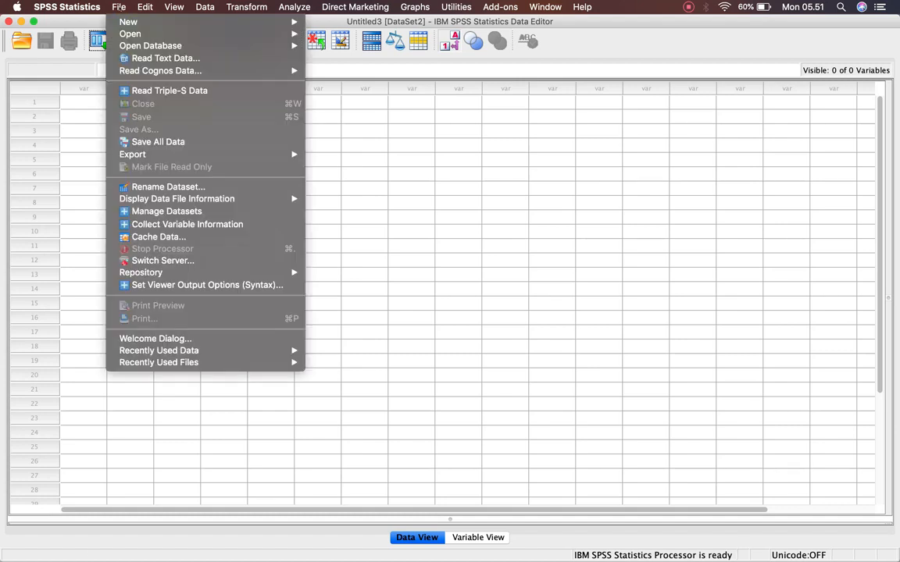
mouse_move(135, 35)
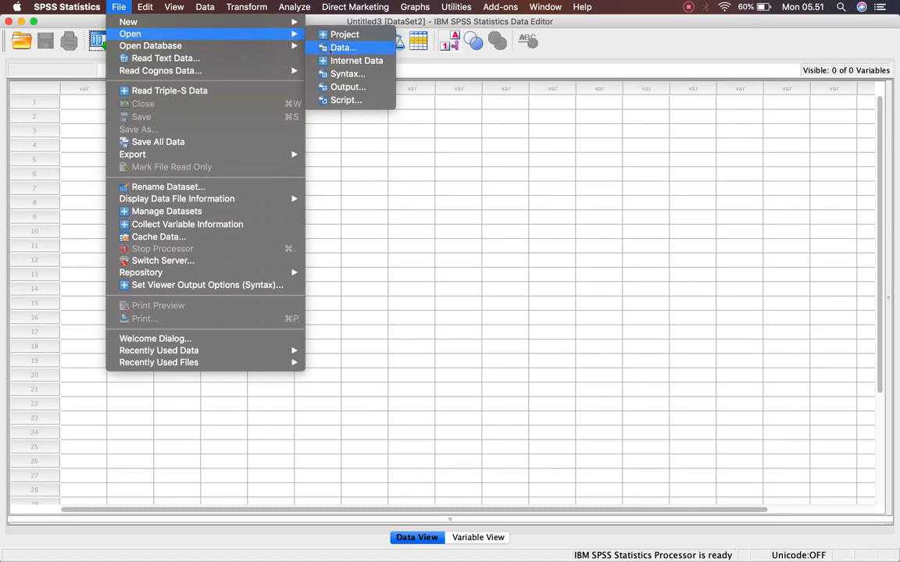
click(332, 49)
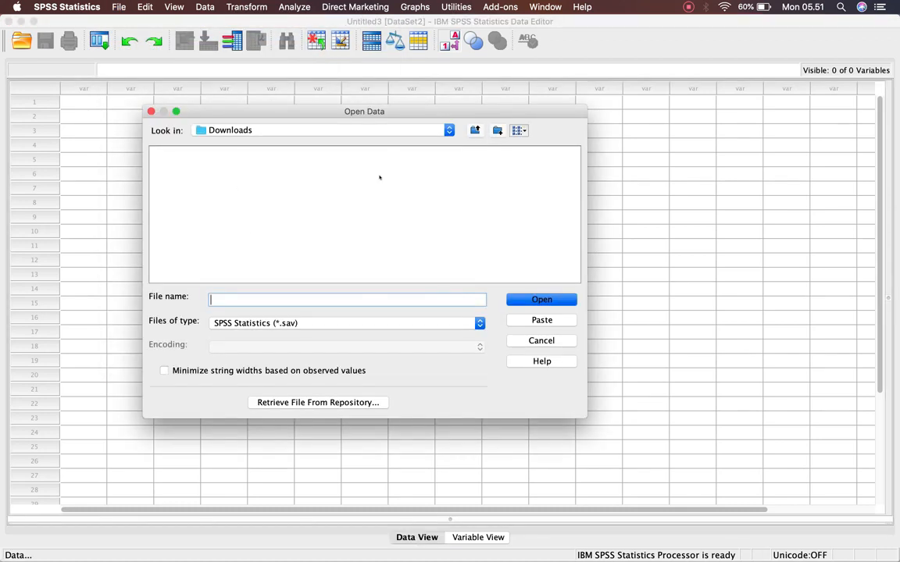
click(254, 209)
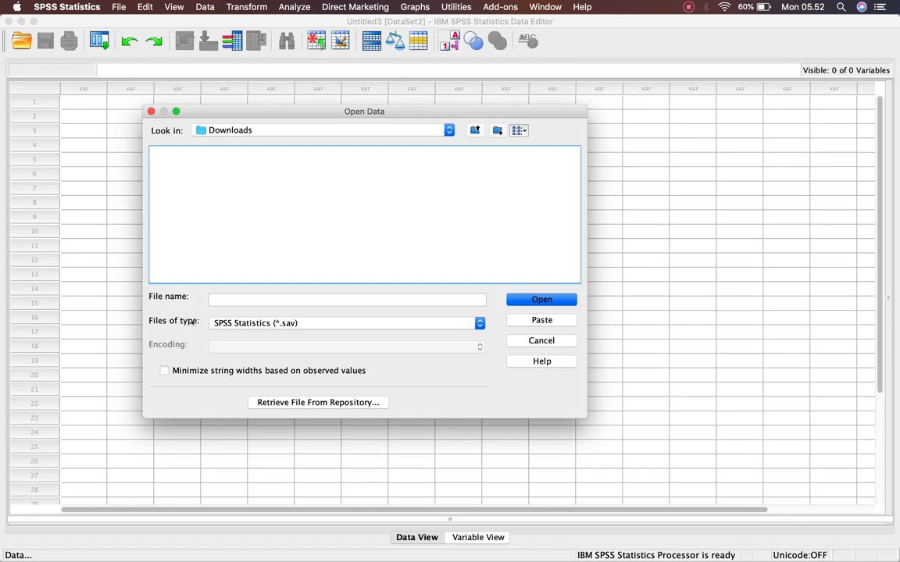
click(236, 324)
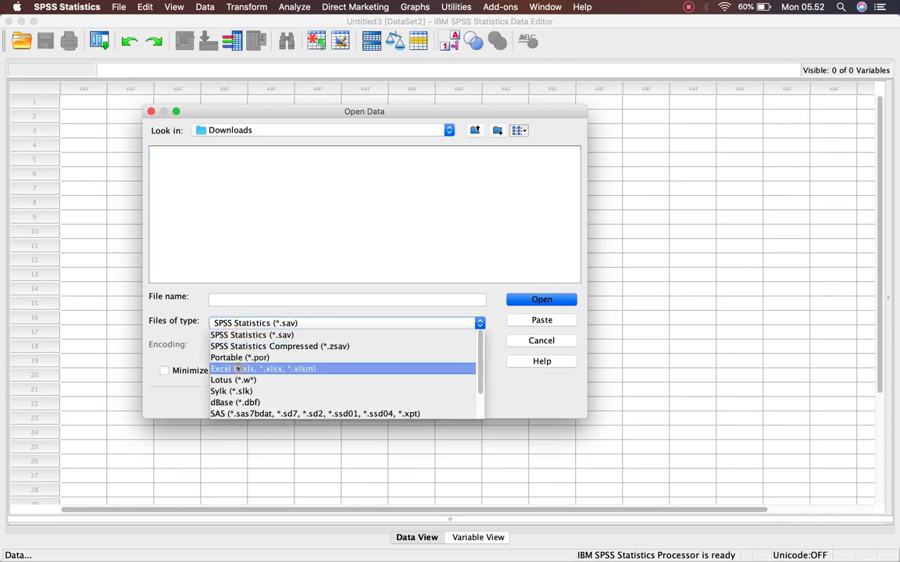
click(237, 369)
click(273, 243)
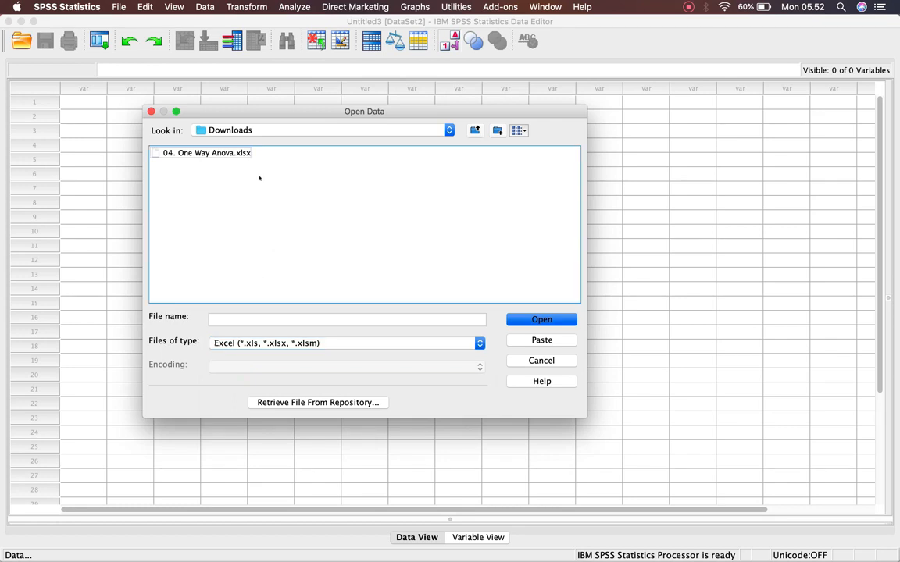
click(226, 153)
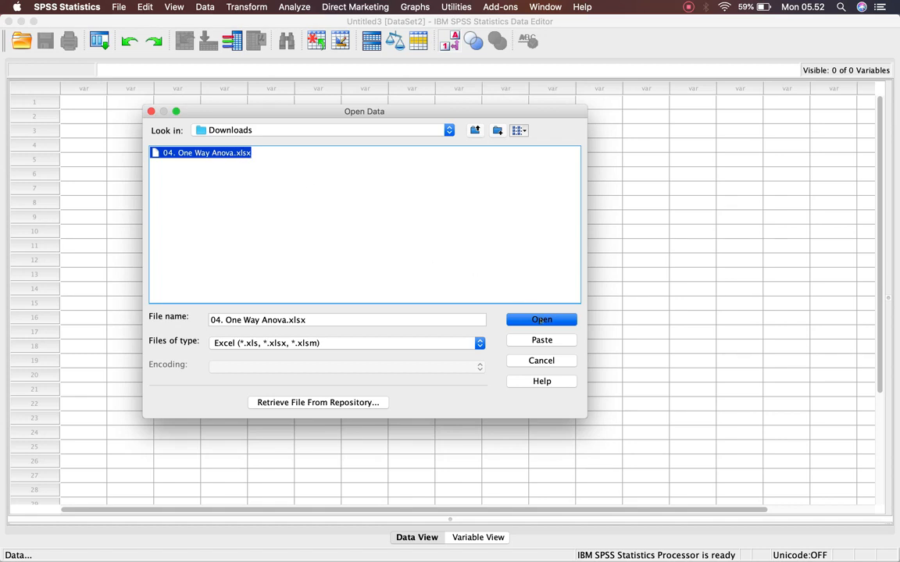
click(542, 320)
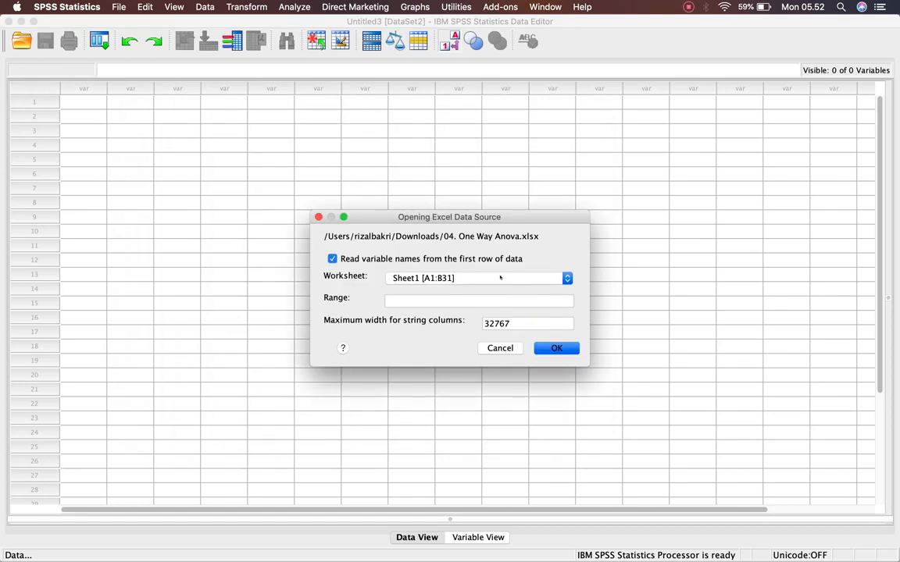
click(556, 348)
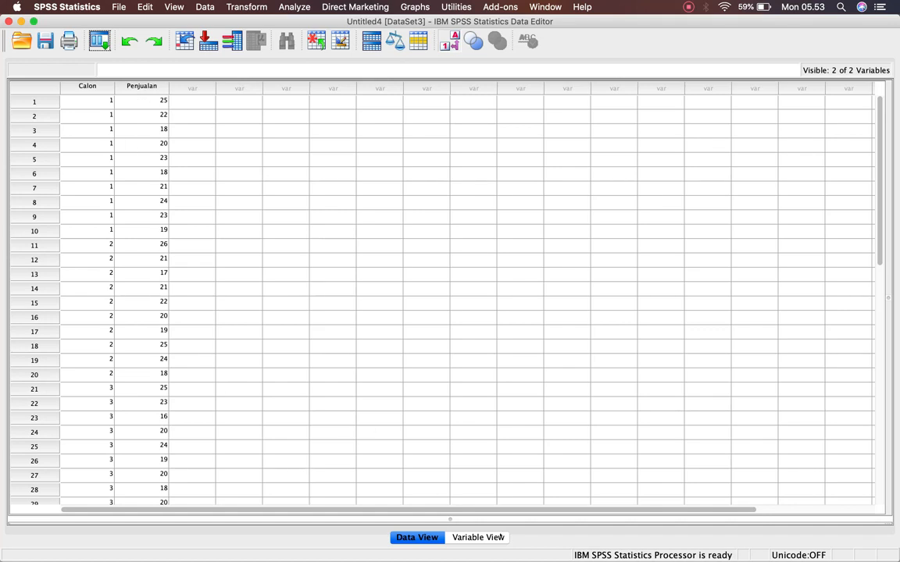
Step: Add a value label to the Calon variable that assigns the first candidate's name to value 1
click(479, 538)
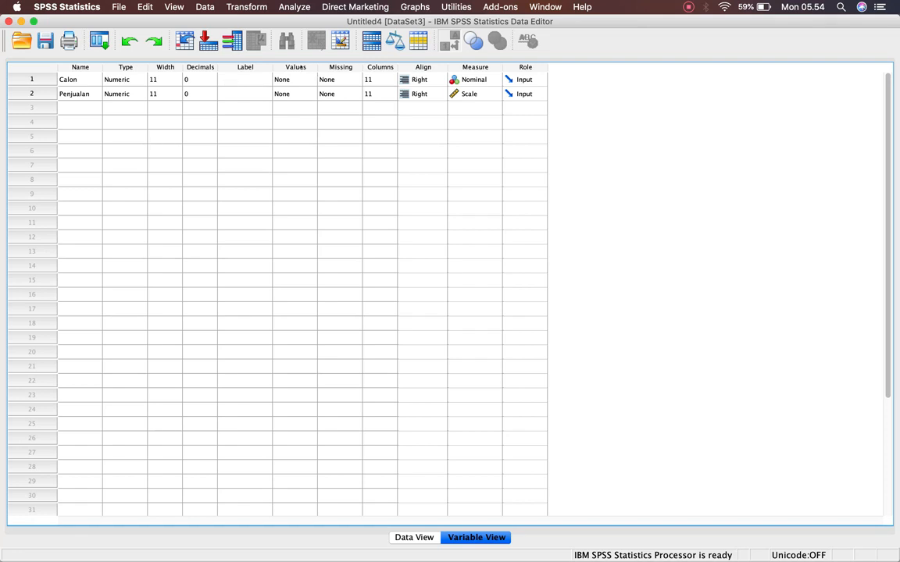
click(308, 79)
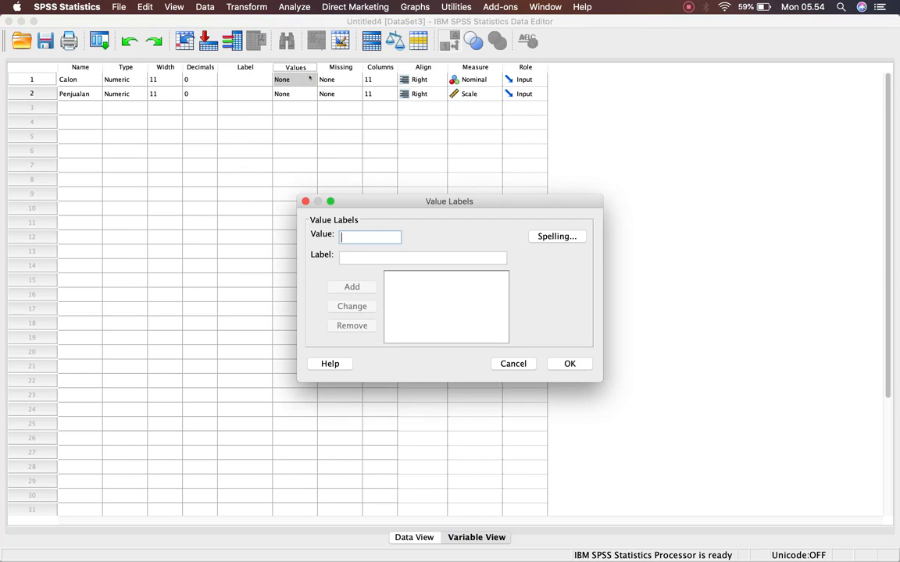
text(1)
click(351, 257)
text(Rizal)
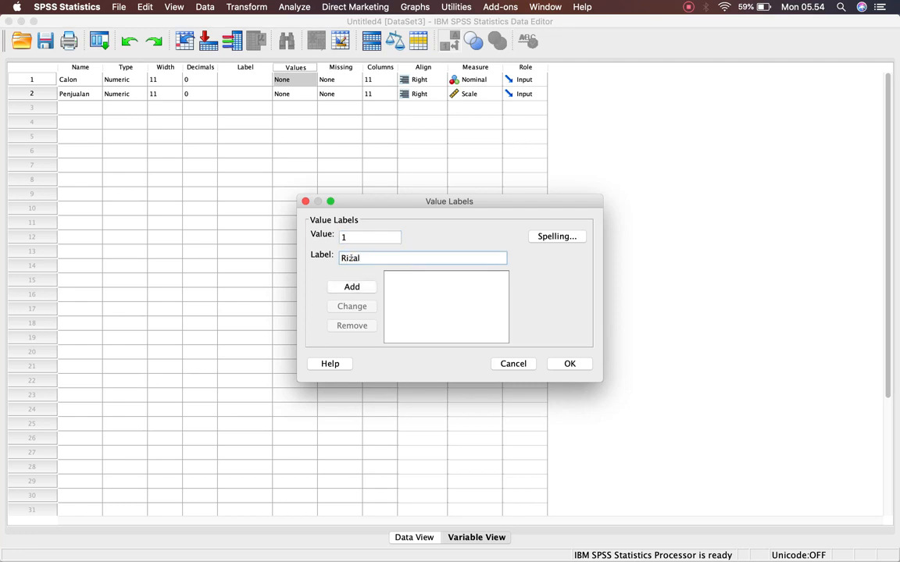
click(353, 287)
Step: Add the second and third candidates' names as labels for values 2 and 3 of Calon and apply the labels
text(2)
click(348, 257)
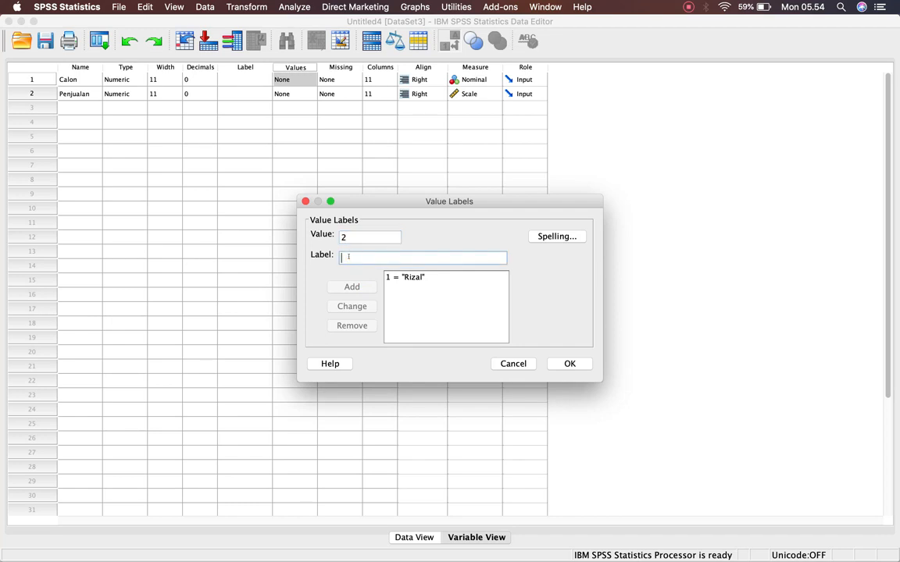
text(Ancu)
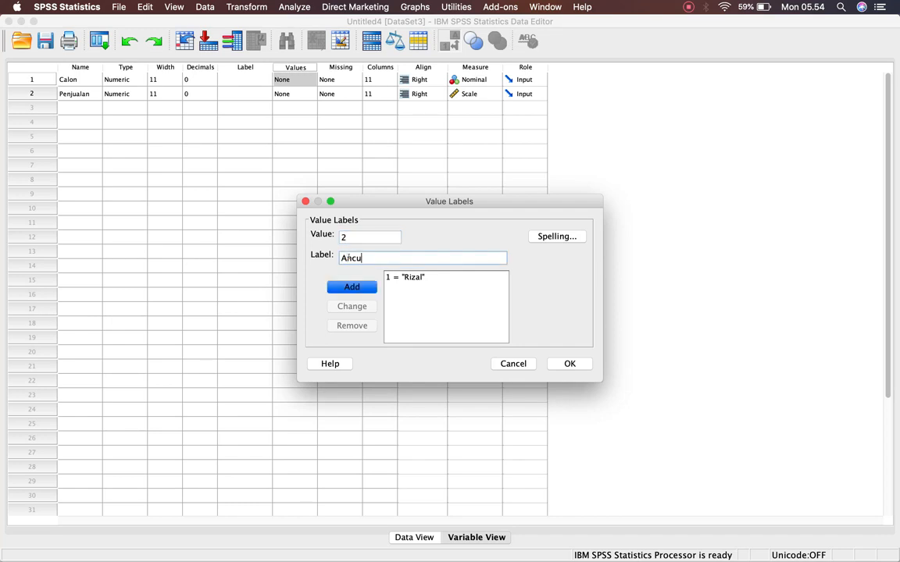
click(353, 287)
text(3)
click(359, 258)
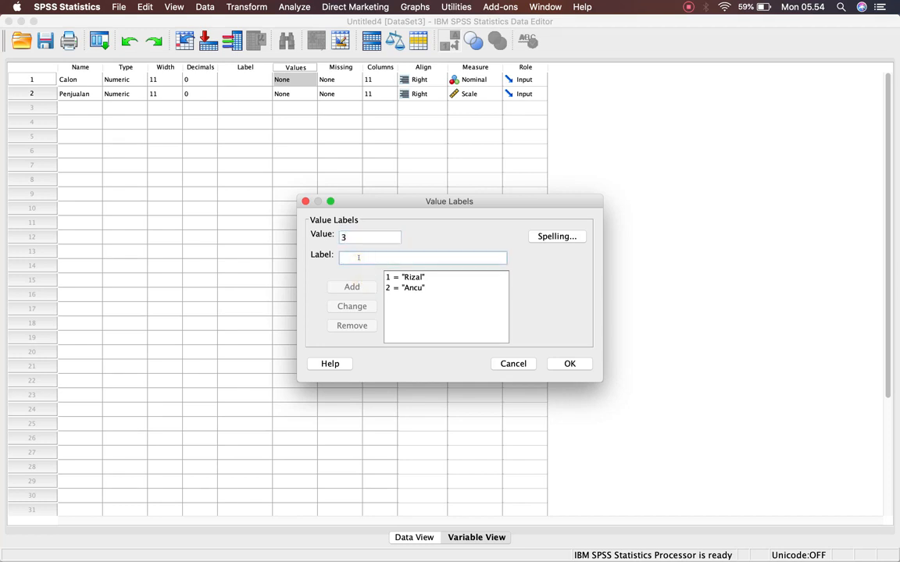
text(Andika)
click(351, 287)
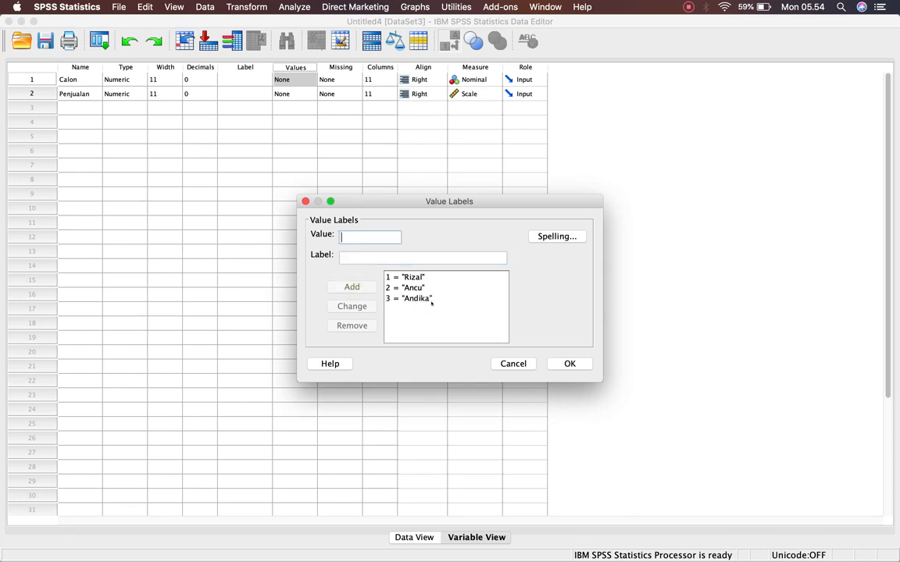
click(565, 362)
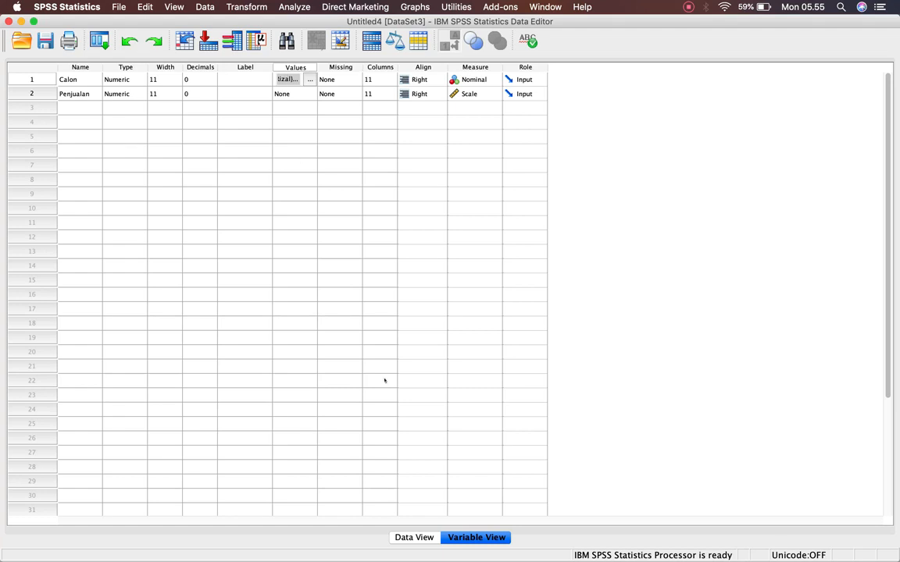
Step: Compare the Calon data displayed as value labels and as numeric codes, ending with the labels shown
click(410, 538)
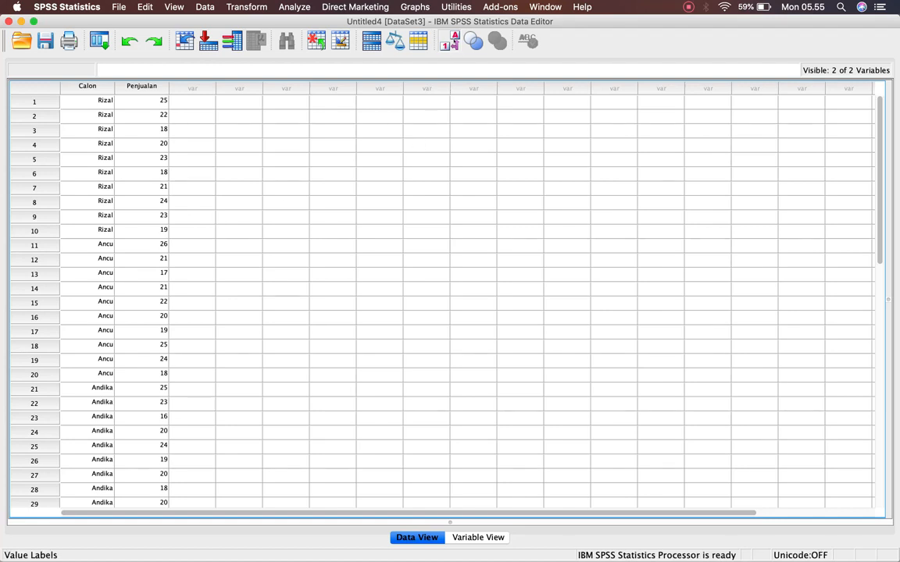
click(452, 41)
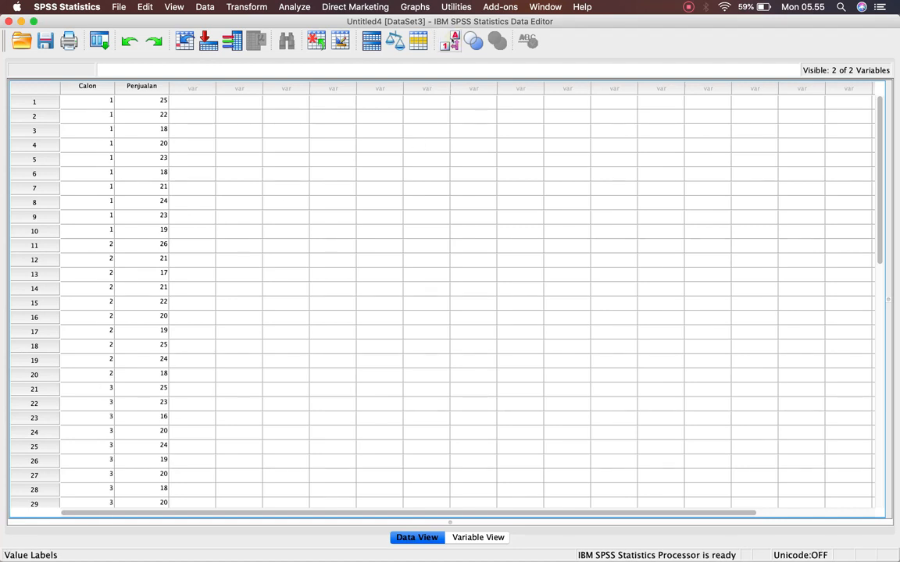
click(451, 41)
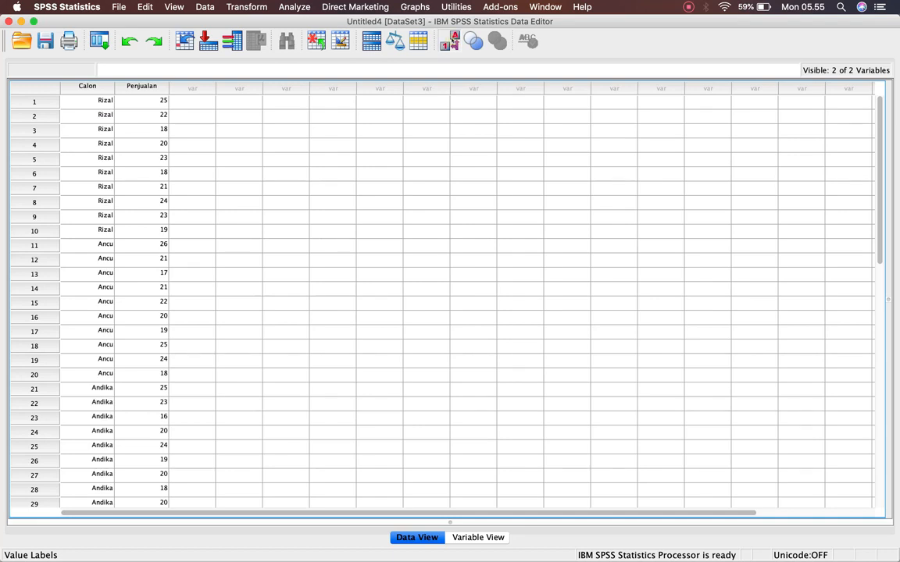
click(452, 40)
click(451, 41)
Step: Examine the alignment options available for Calon in the variable definitions
click(478, 537)
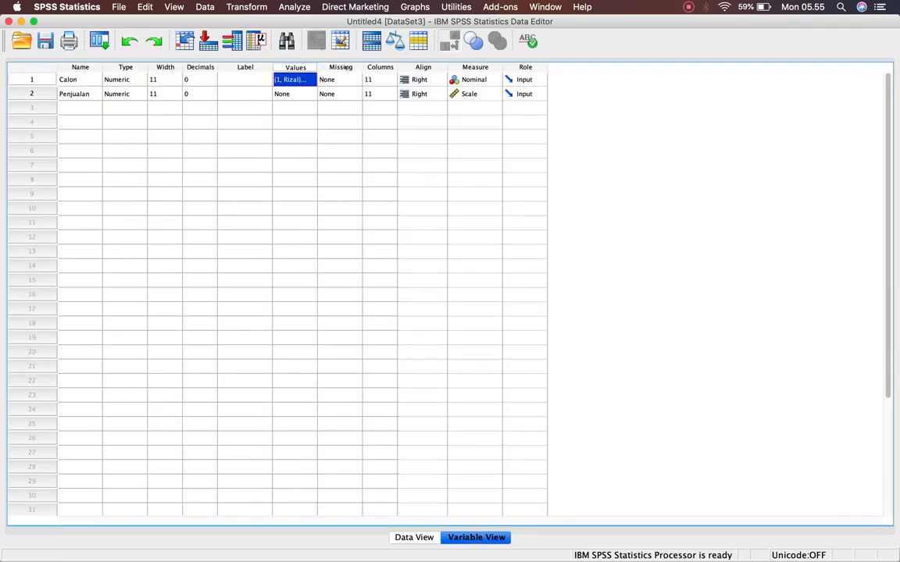
click(422, 84)
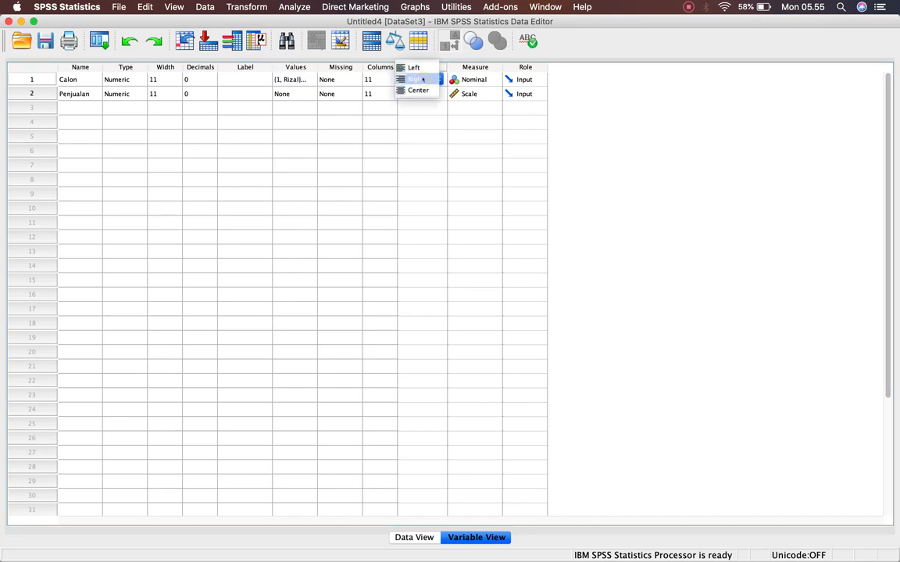
click(424, 119)
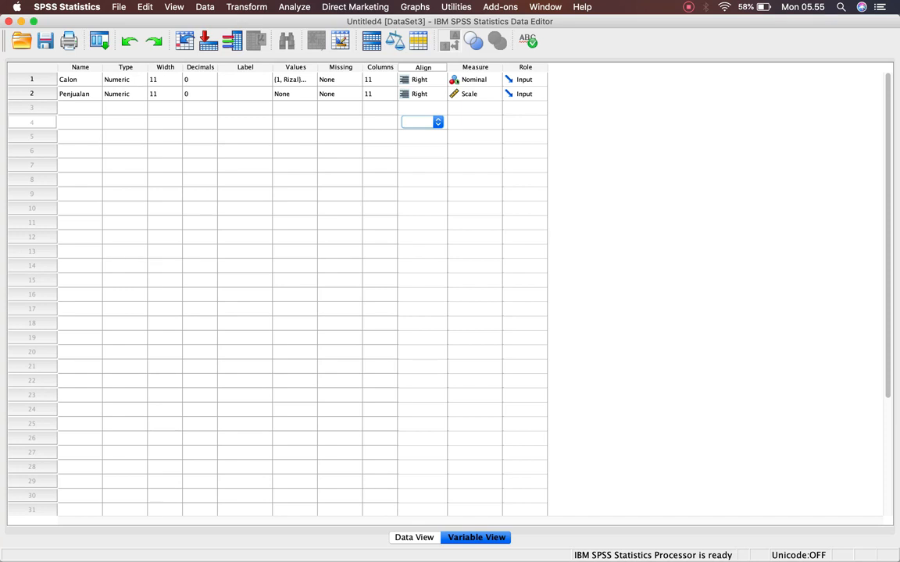
Step: Check that the measurement level is Nominal for Calon and Scale for Penjualan
click(473, 68)
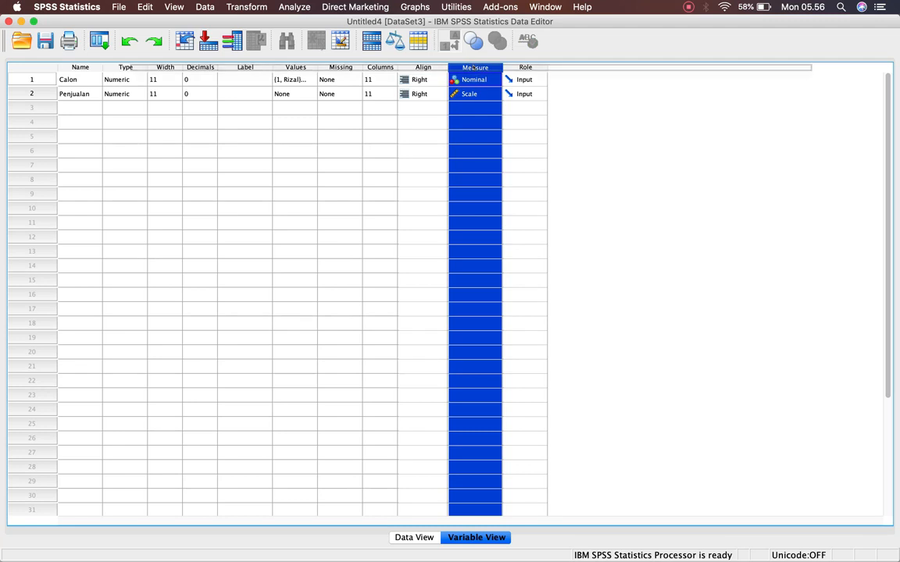
click(476, 79)
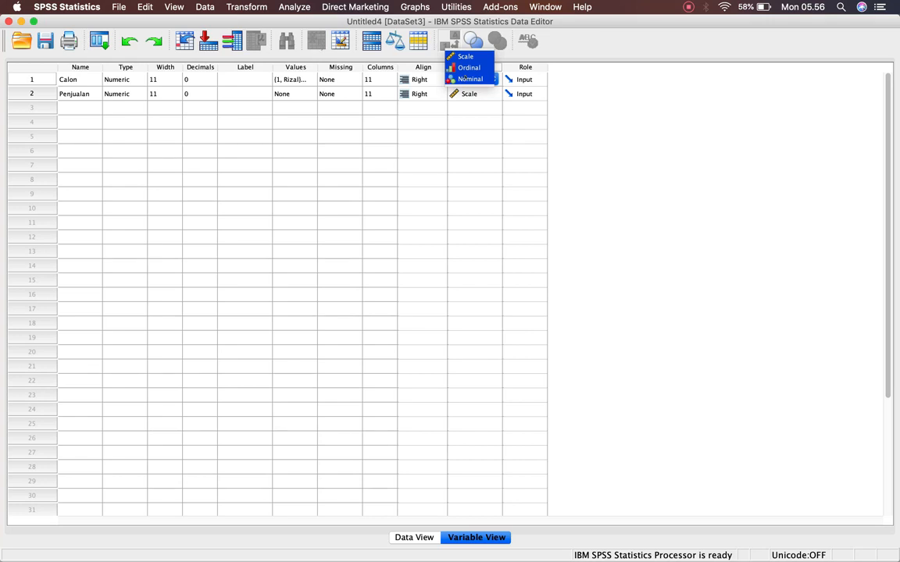
click(467, 79)
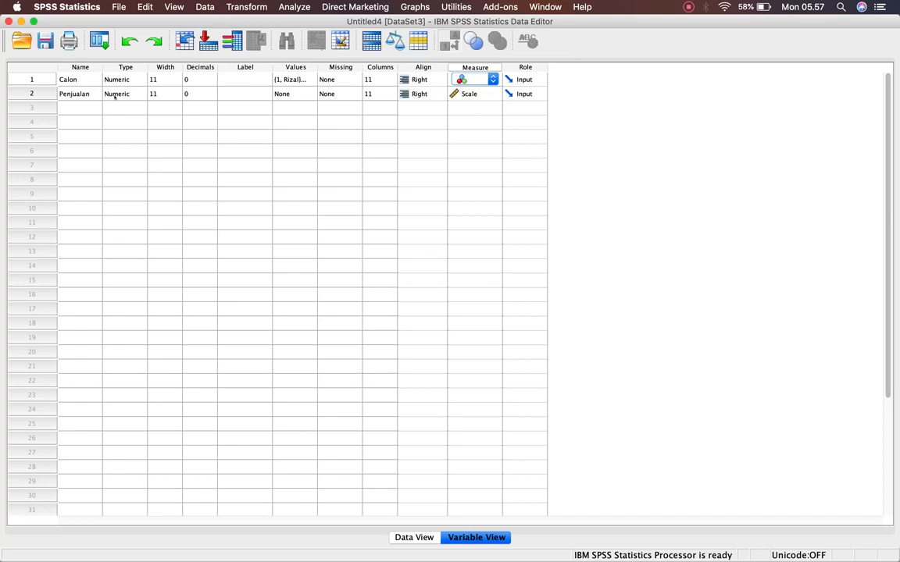
click(473, 94)
click(473, 93)
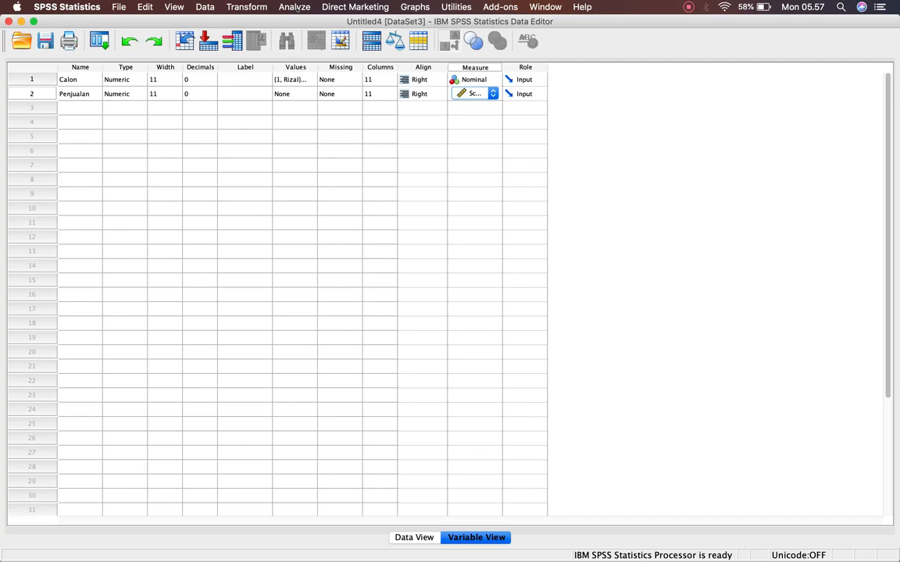
Step: Start a One-Way ANOVA with Penjualan as the dependent variable and Calon as the factor
click(296, 7)
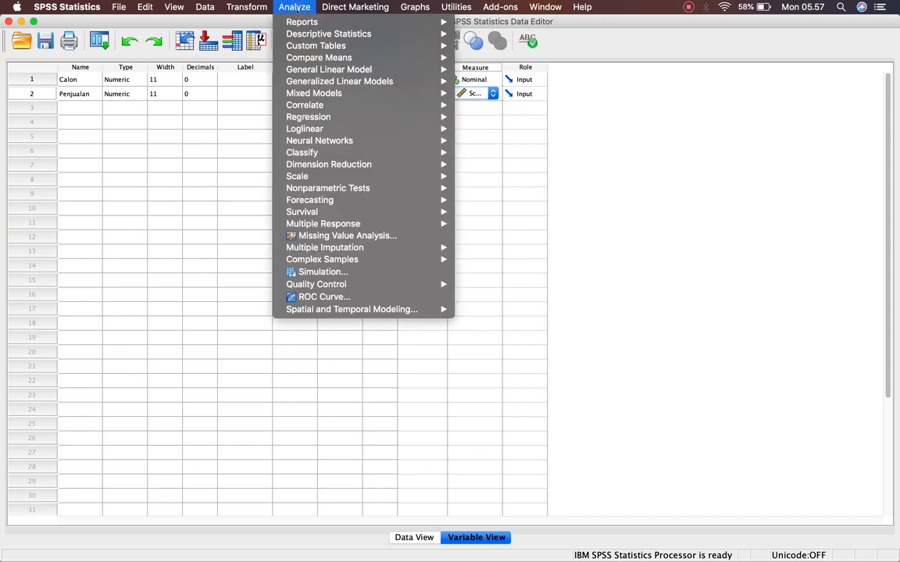
mouse_move(313, 59)
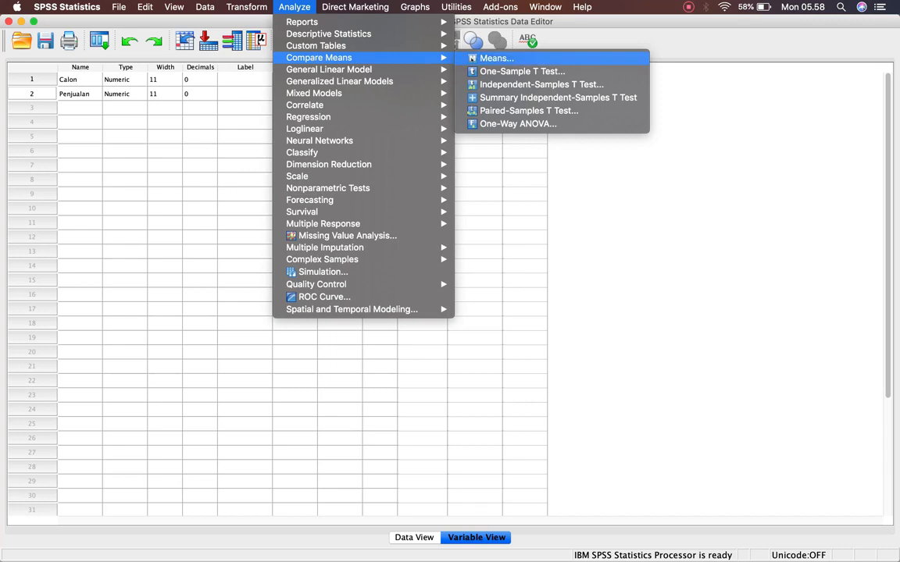
click(490, 123)
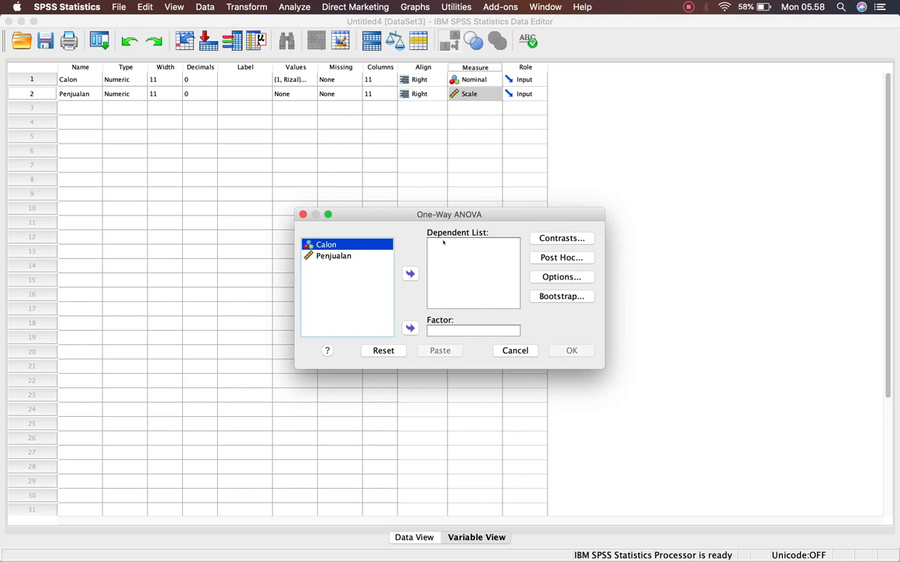
click(344, 256)
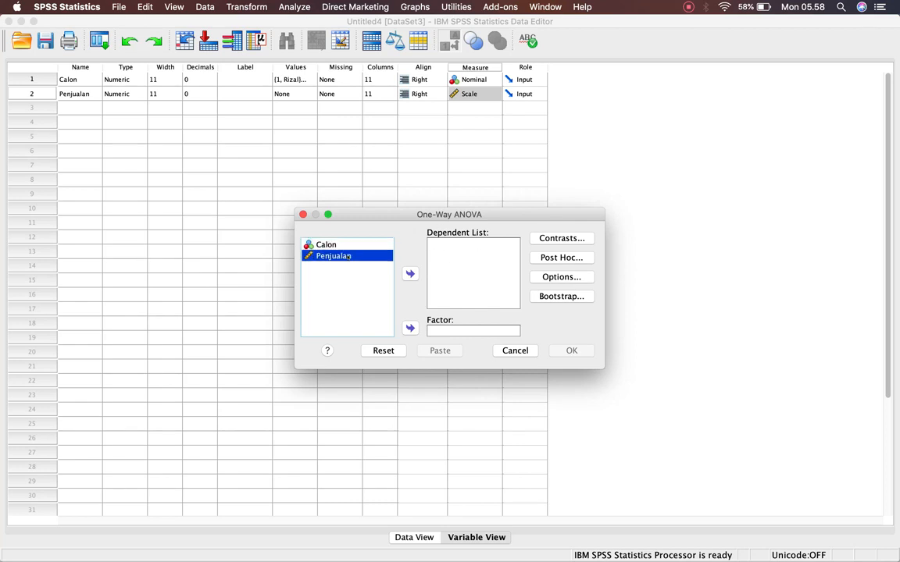
click(409, 273)
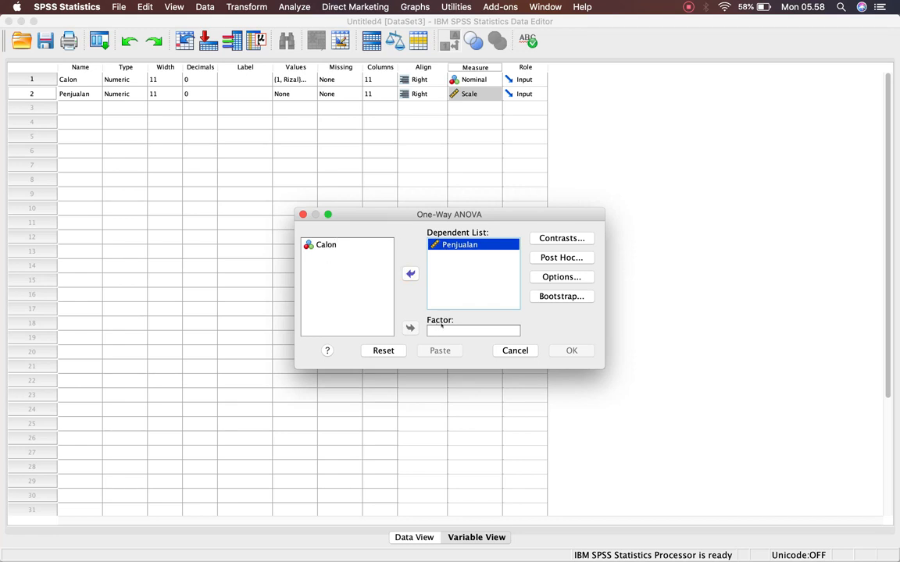
click(333, 246)
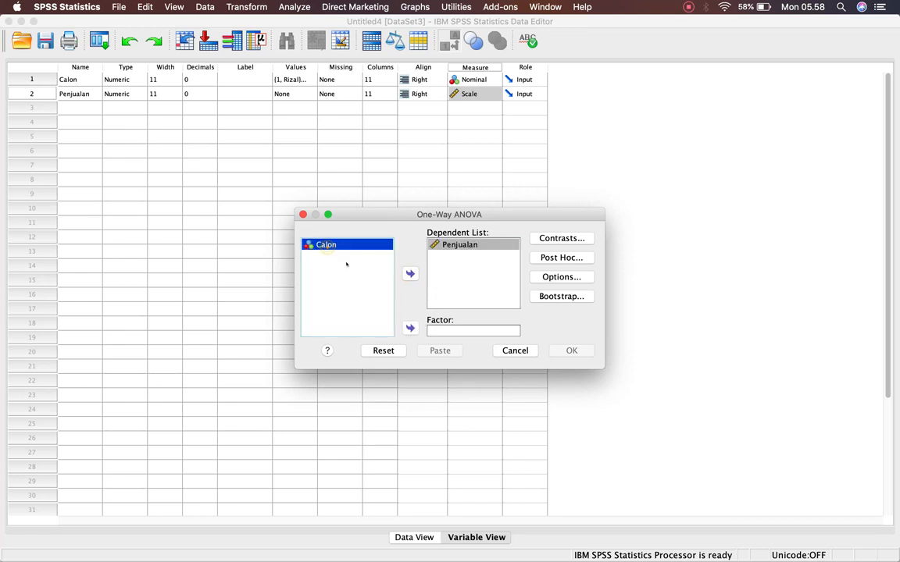
click(410, 328)
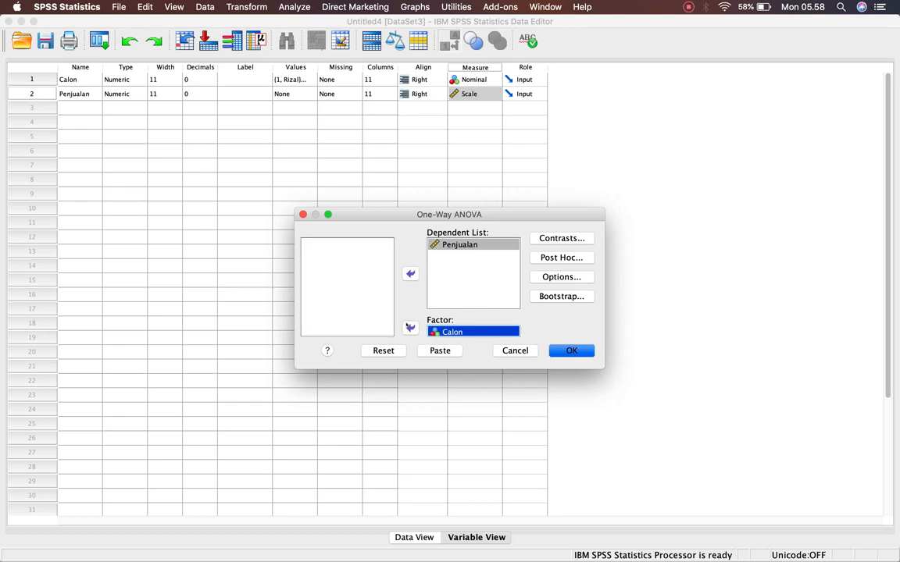
Step: Look over the contrast settings available for the One-Way ANOVA and leave them unchanged
click(554, 240)
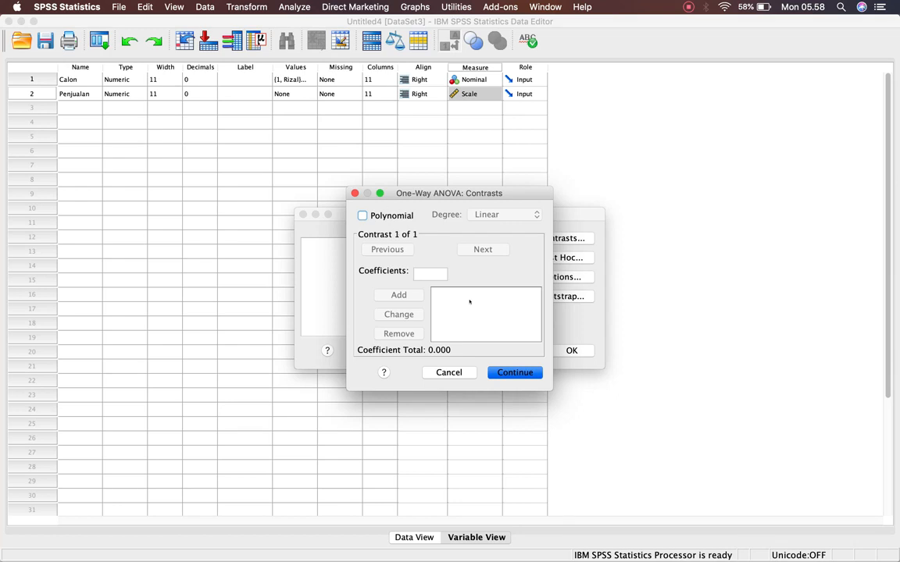
click(460, 373)
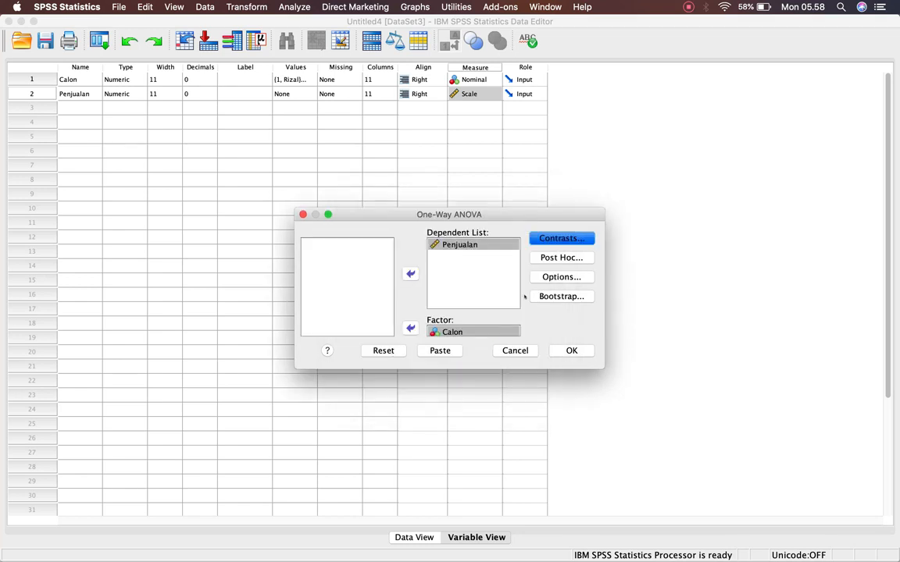
click(560, 239)
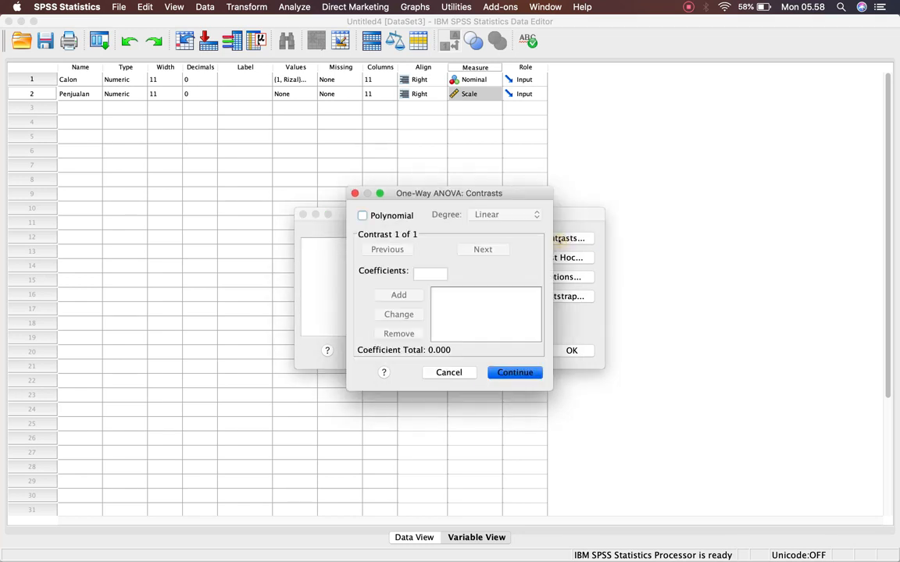
click(462, 373)
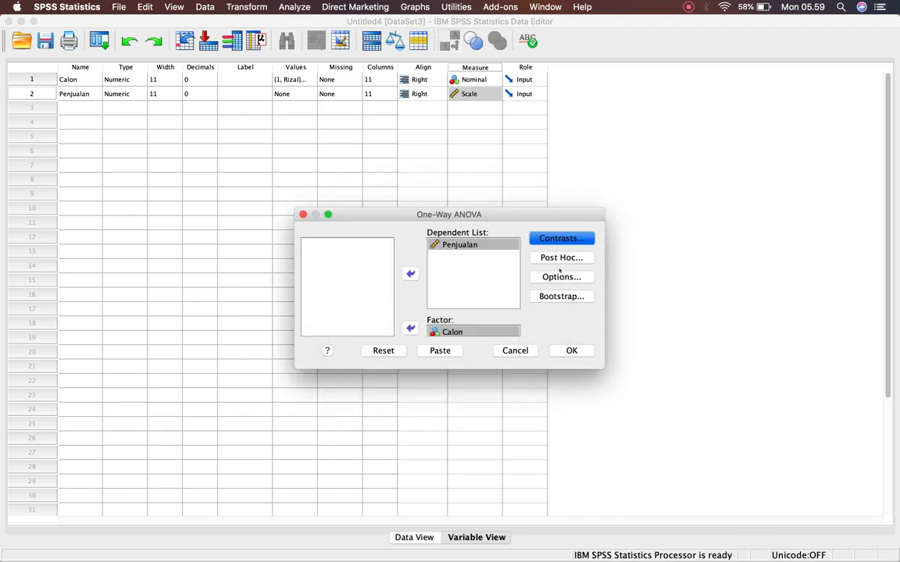
Step: Add the Tukey post hoc test, under equal variances assumed, to the One-Way ANOVA
click(561, 258)
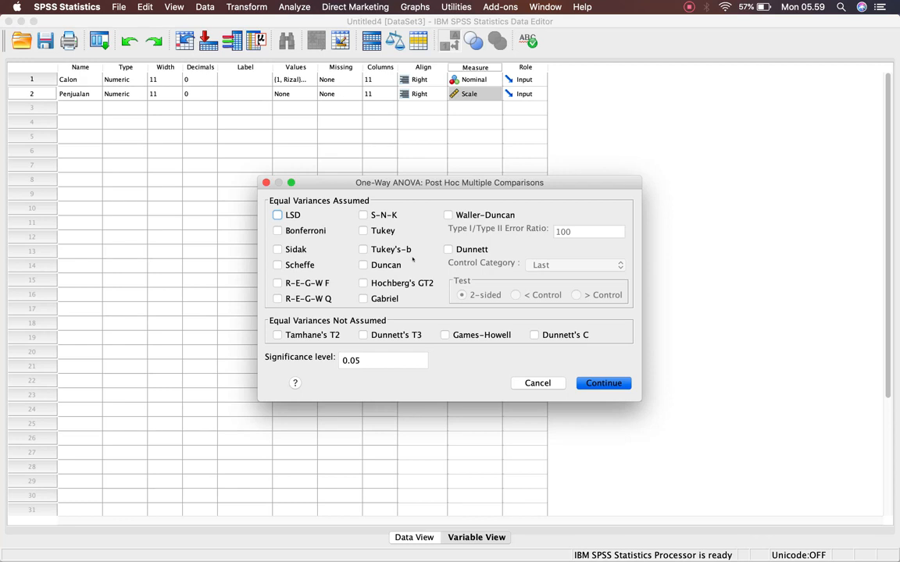
click(362, 231)
click(594, 384)
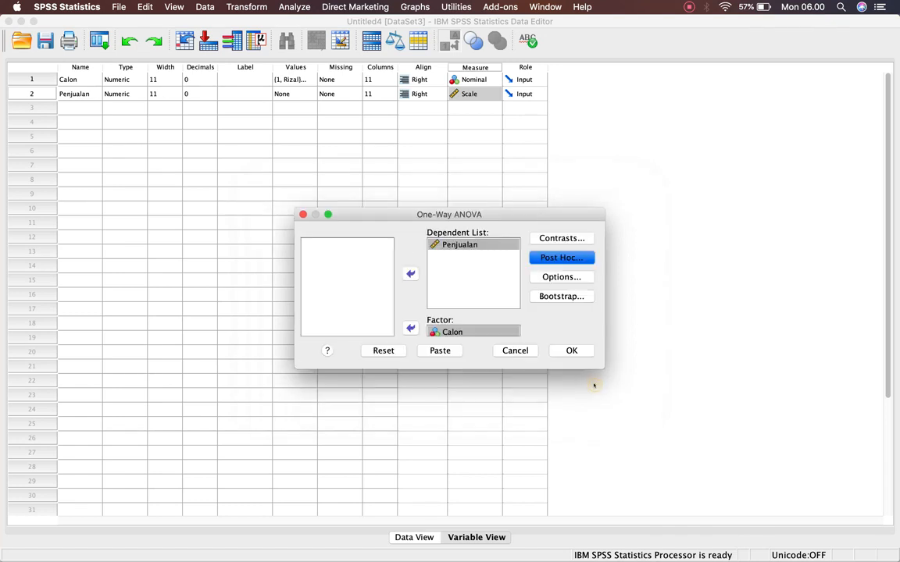
Step: Include descriptive statistics in the One-Way ANOVA options and run the analysis
click(563, 278)
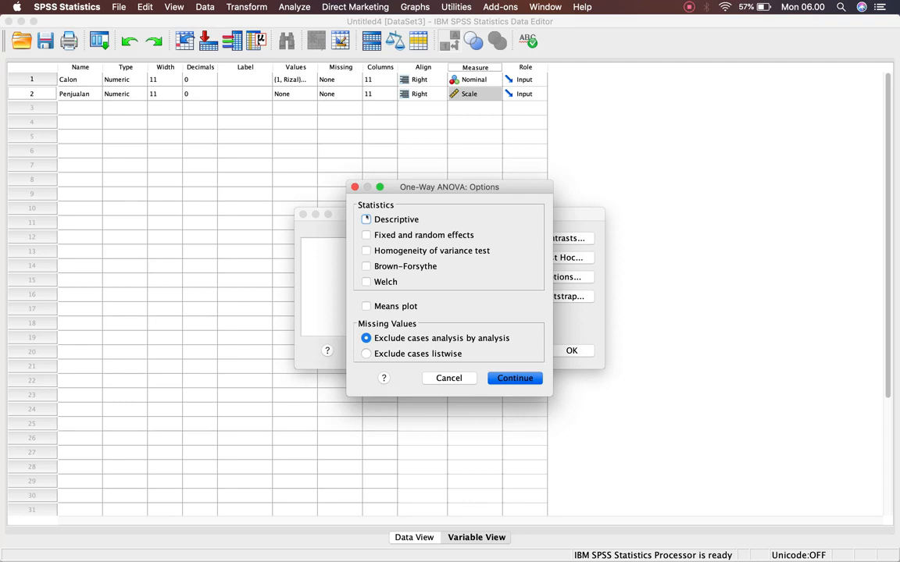
click(366, 220)
click(515, 378)
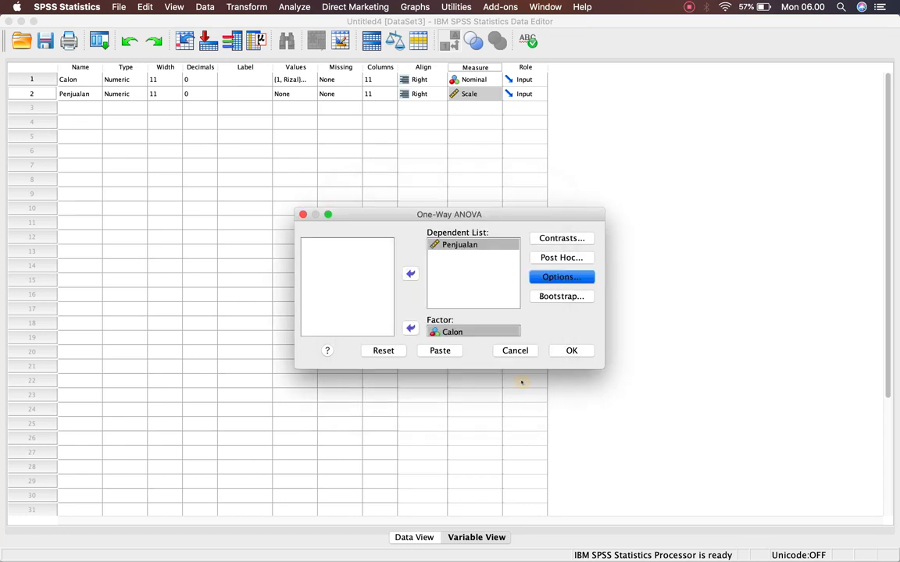
click(567, 350)
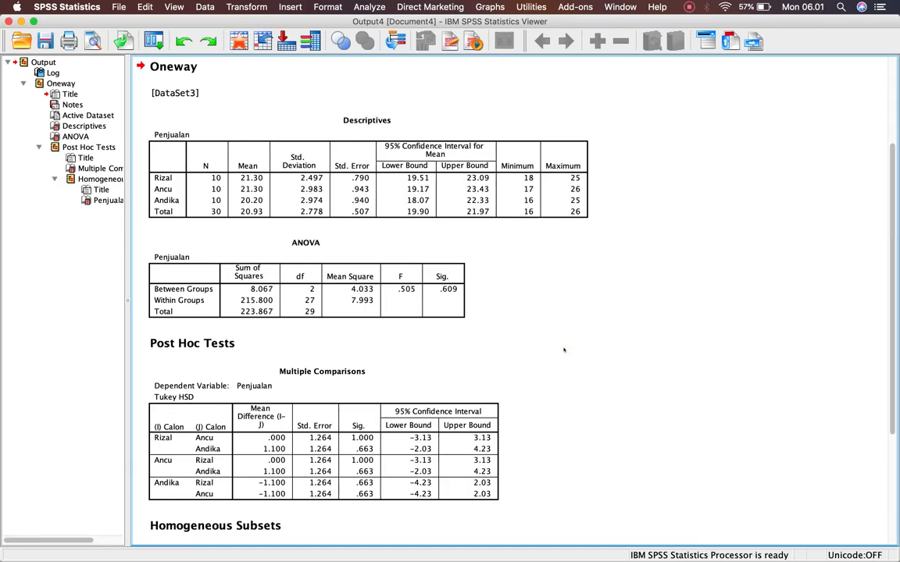
Step: Examine the Oneway output, going through the Descriptives, ANOVA, Multiple Comparisons and Homogeneous Subsets tables
scroll(564, 350, down, 5)
scroll(564, 350, up, 7)
click(500, 250)
click(349, 318)
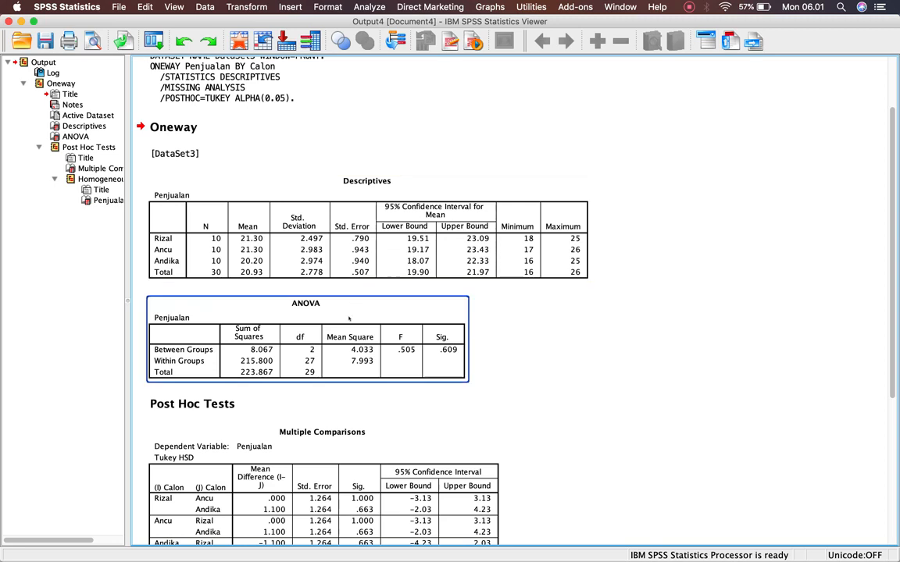
scroll(344, 304, down, 7)
click(328, 266)
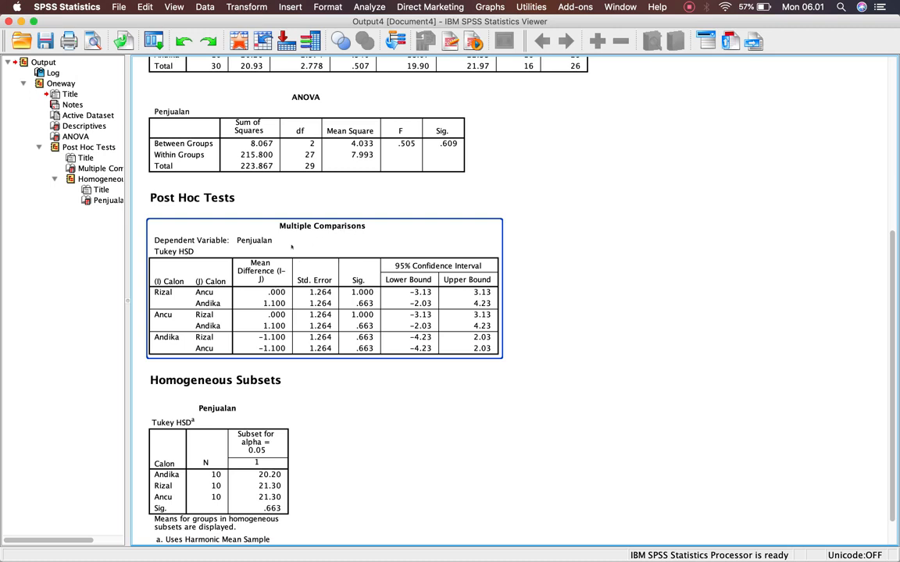
scroll(325, 242, down, 2)
click(241, 399)
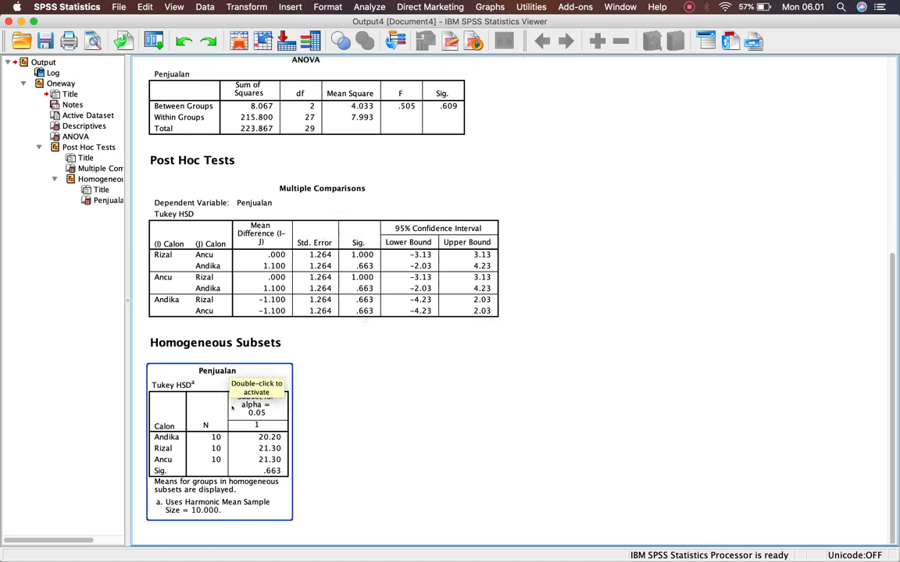